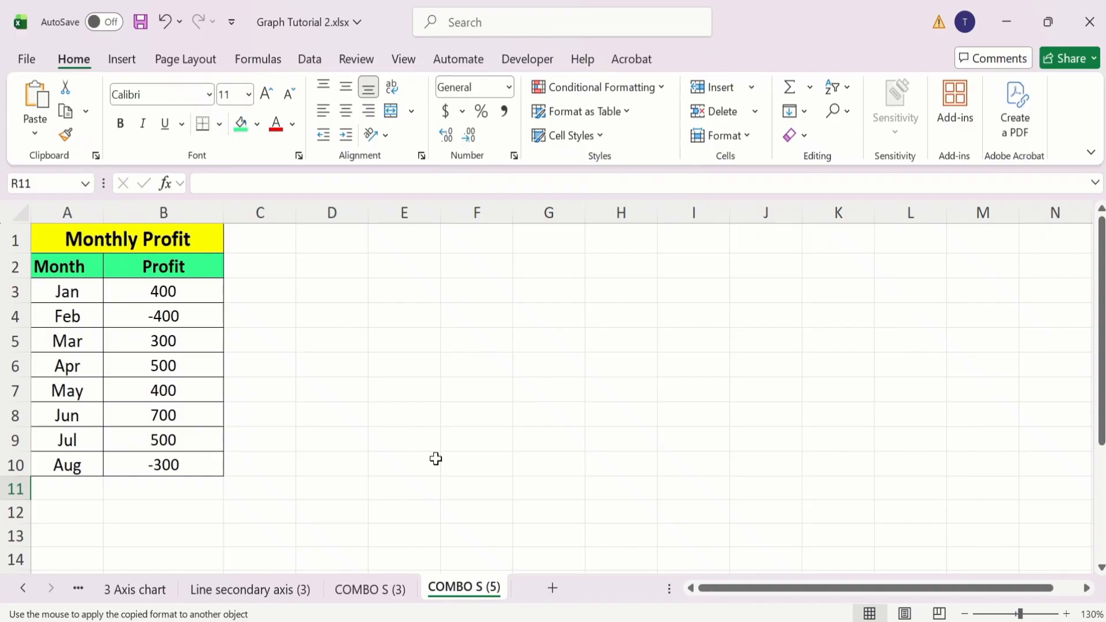
Step: Insert a basic 2-D line chart from the Month and Profit data in A2:B10
drag(163, 465, 75, 271)
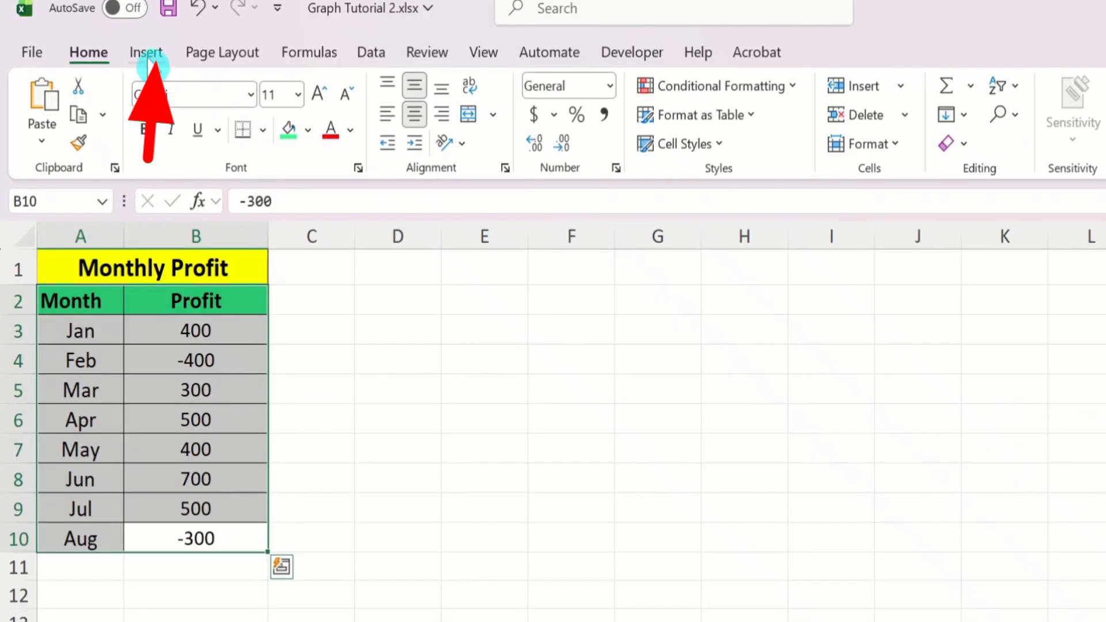
click(149, 58)
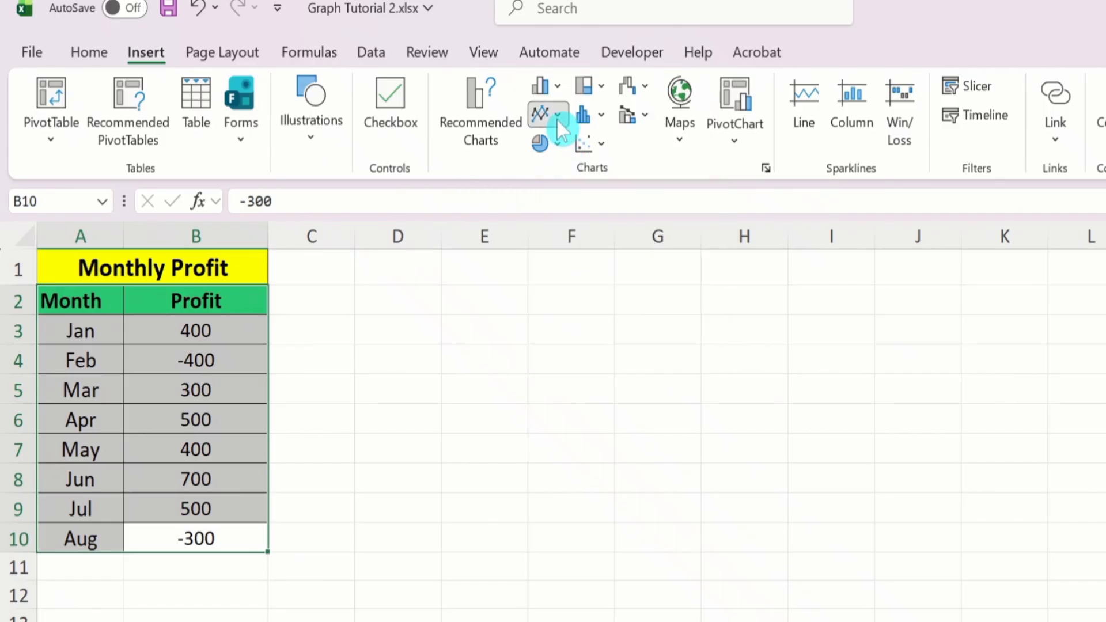
click(557, 116)
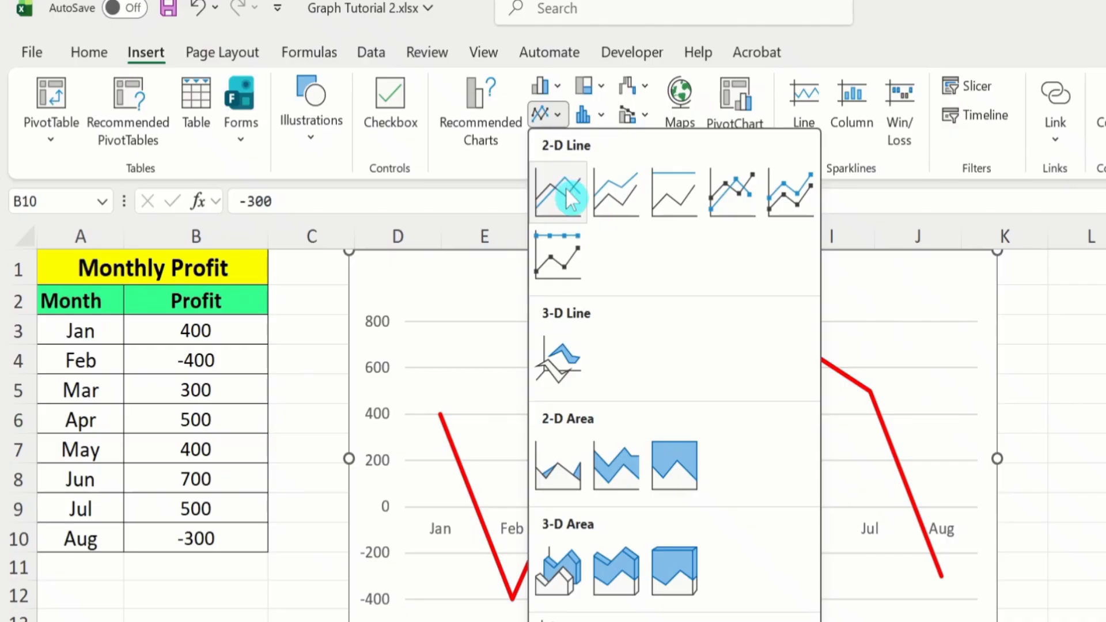
click(570, 199)
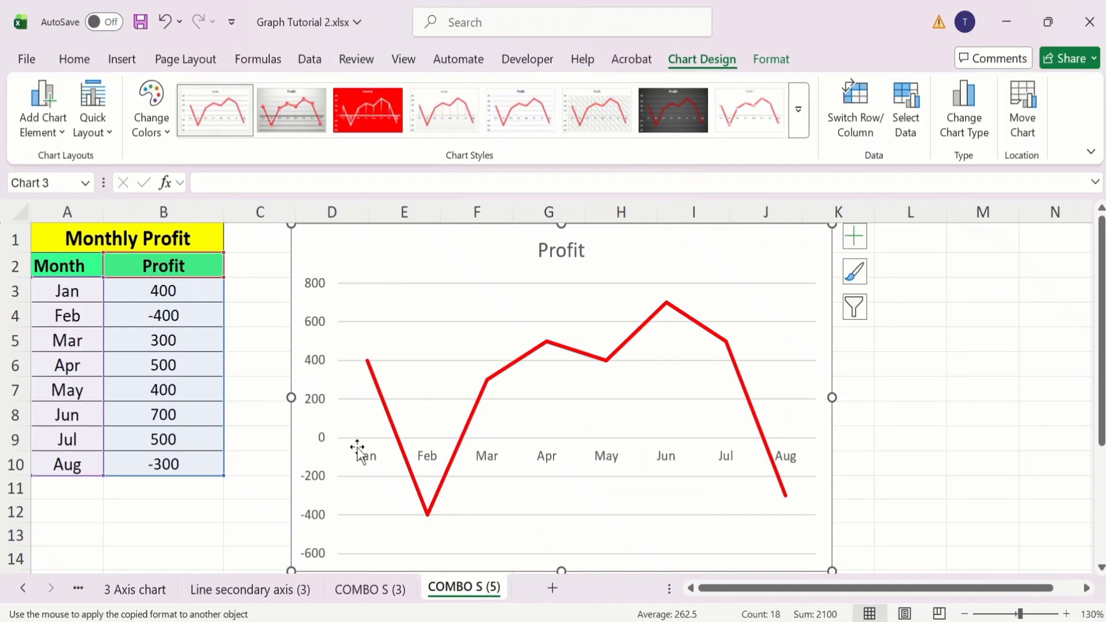
Step: Format the chart's horizontal axis line as black with a width of 1.5 pt
click(361, 457)
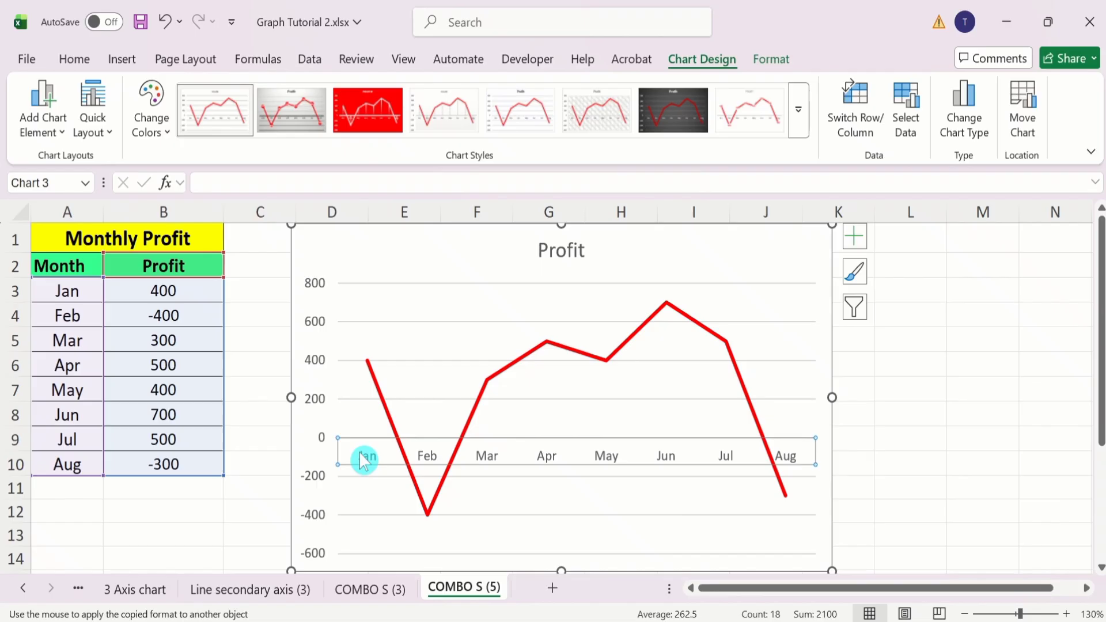
right_click(363, 461)
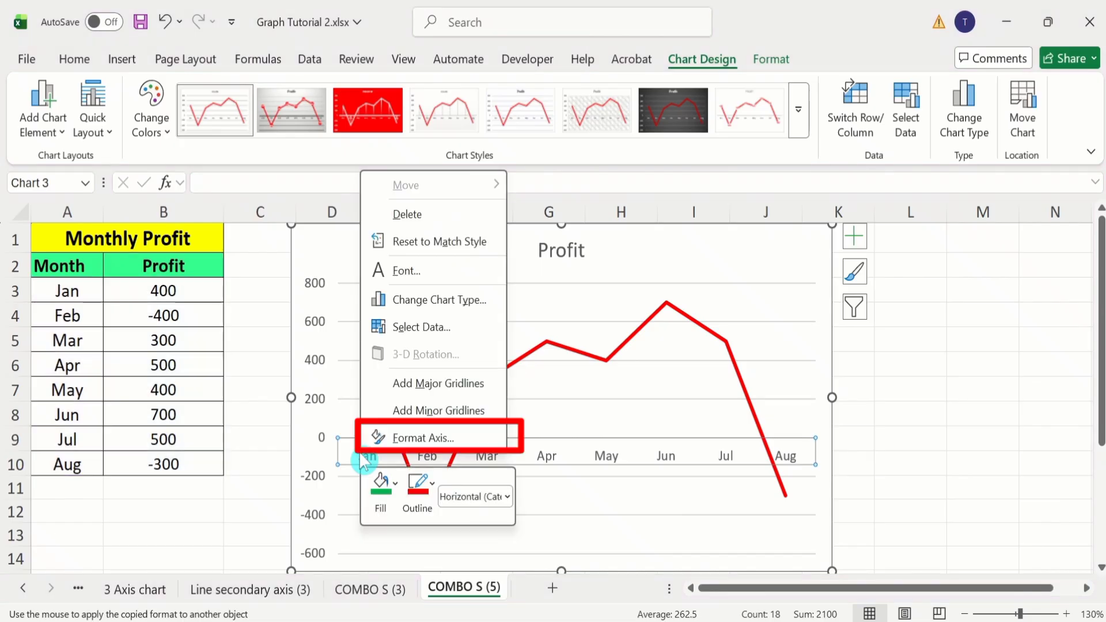
click(417, 439)
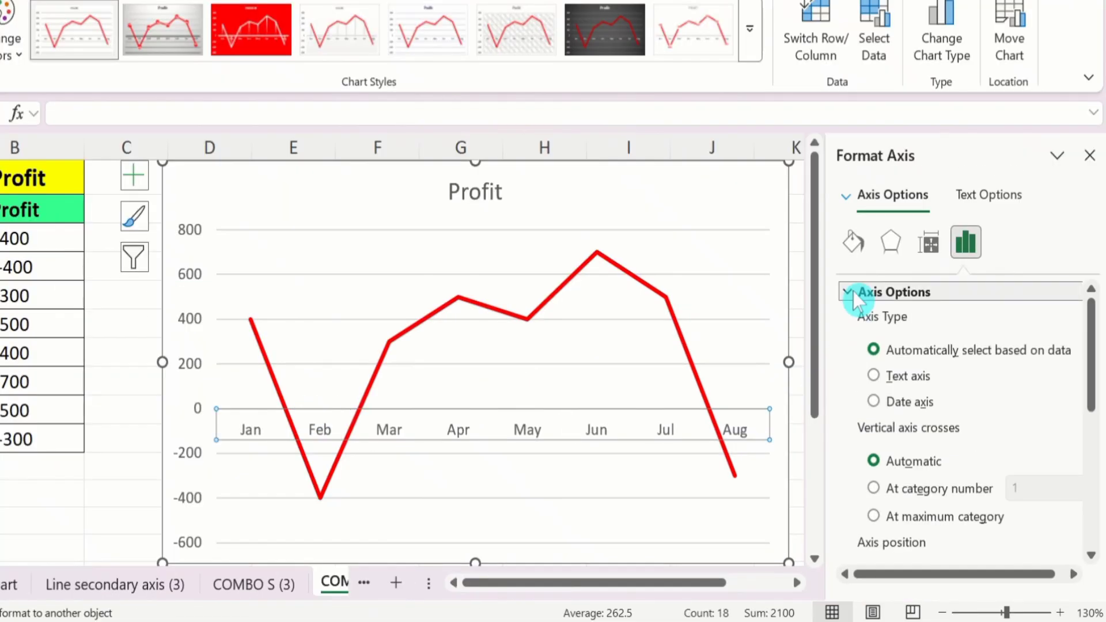
click(849, 248)
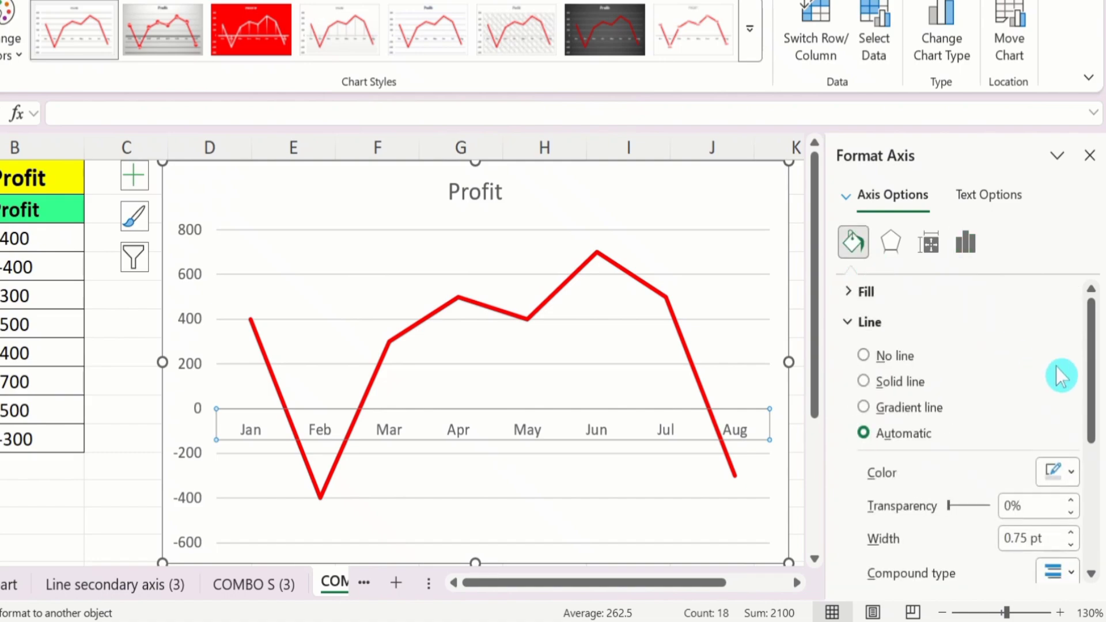
drag(1093, 371, 1091, 400)
click(1074, 421)
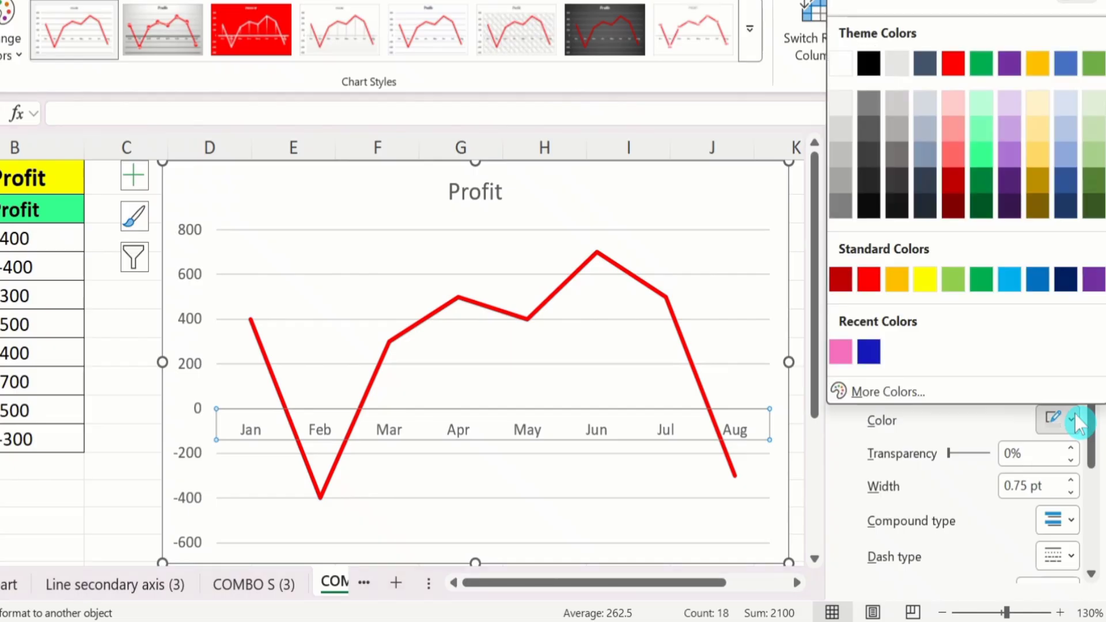
click(876, 69)
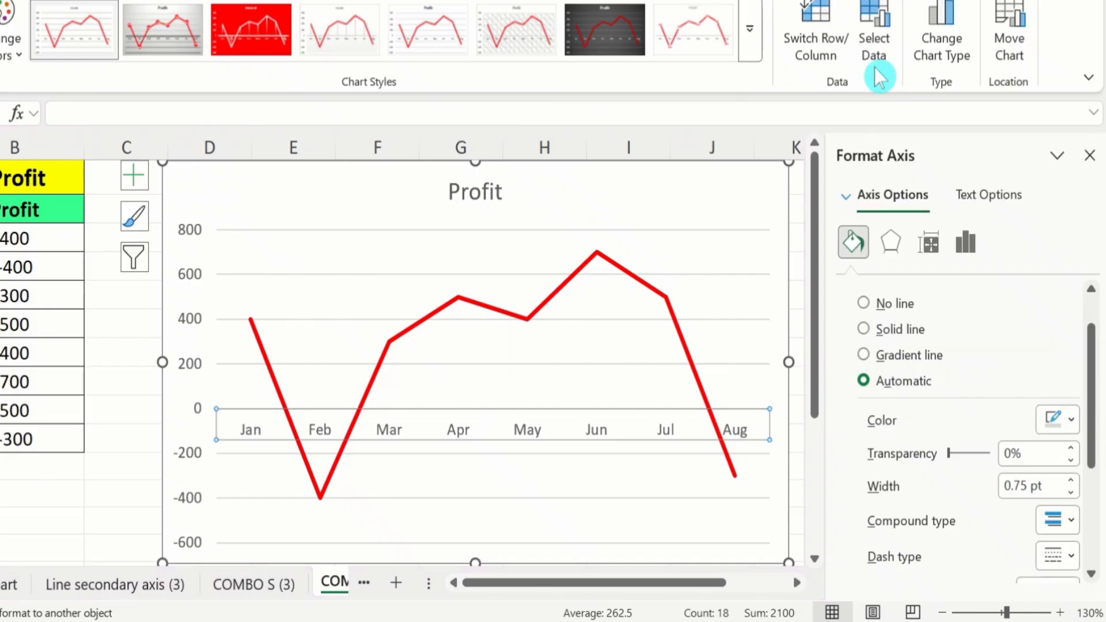
click(1070, 480)
click(1071, 481)
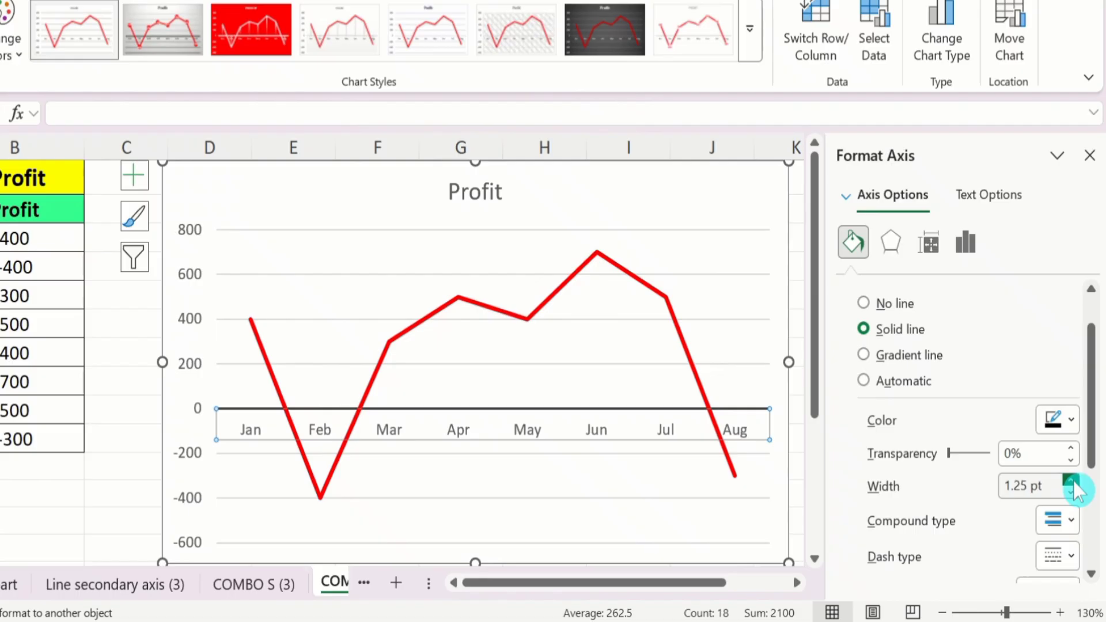
click(1071, 481)
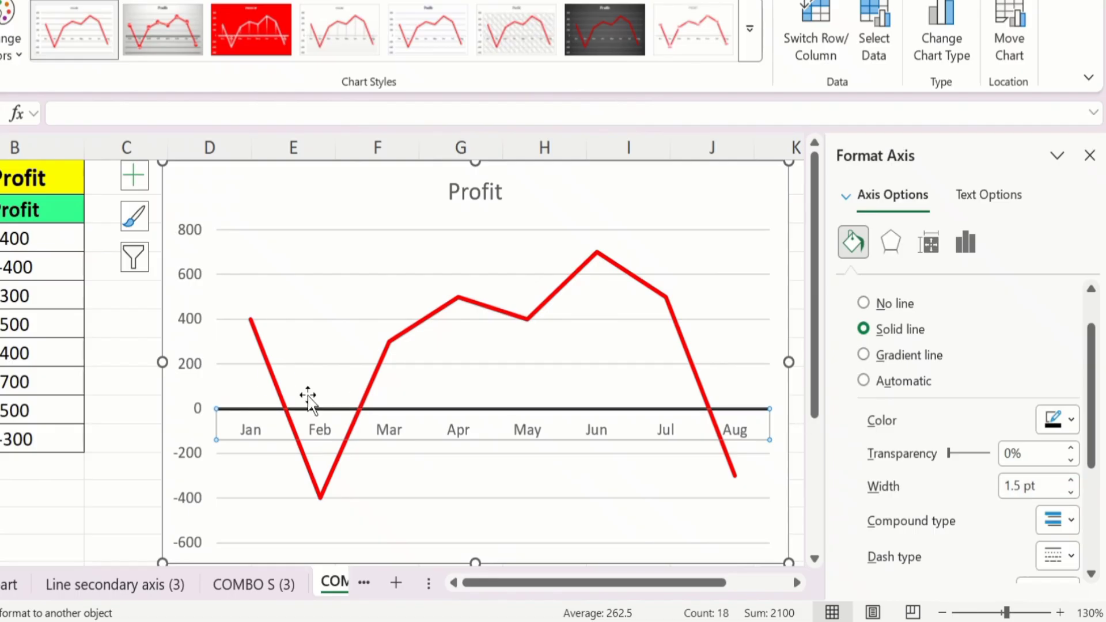
Step: Format the chart's vertical axis line as black, 1.5 pt wide, and close the axis formatting options
click(193, 317)
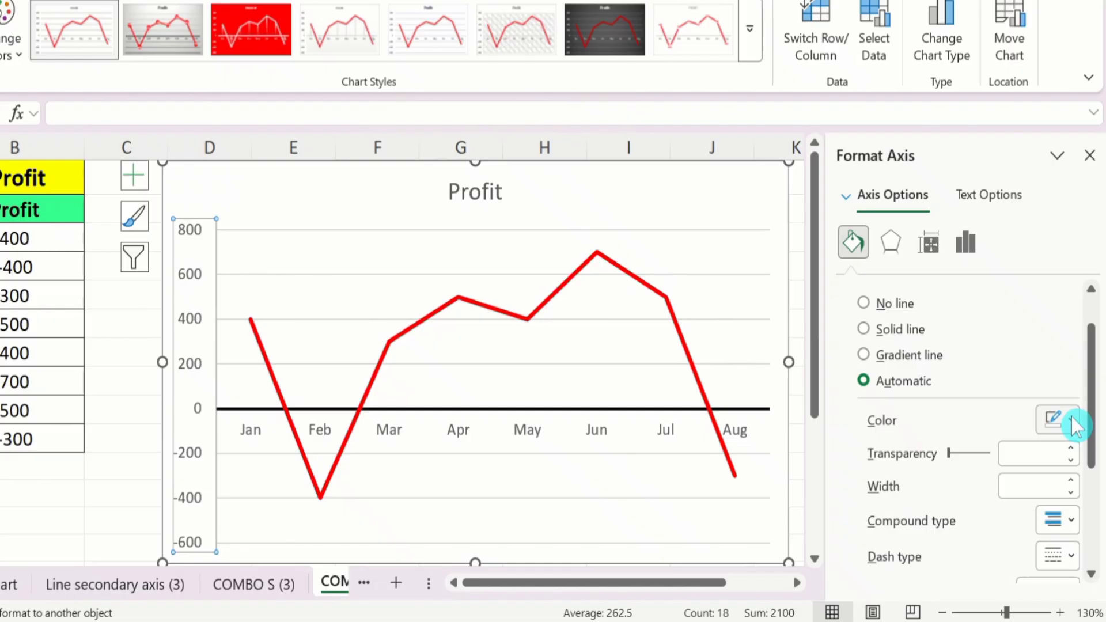
click(1072, 421)
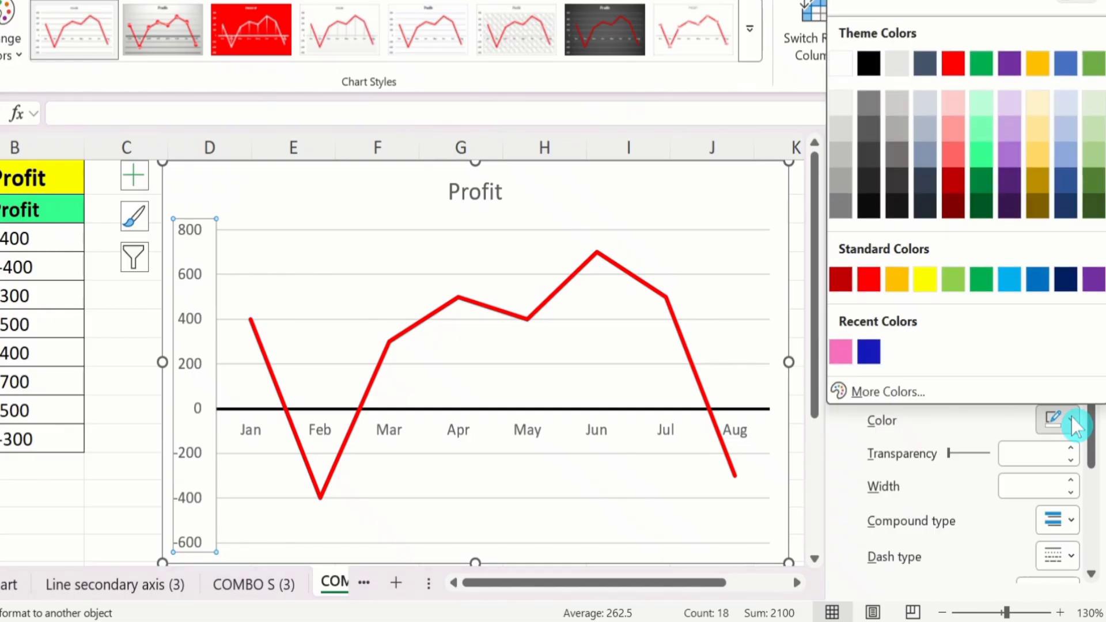
click(870, 64)
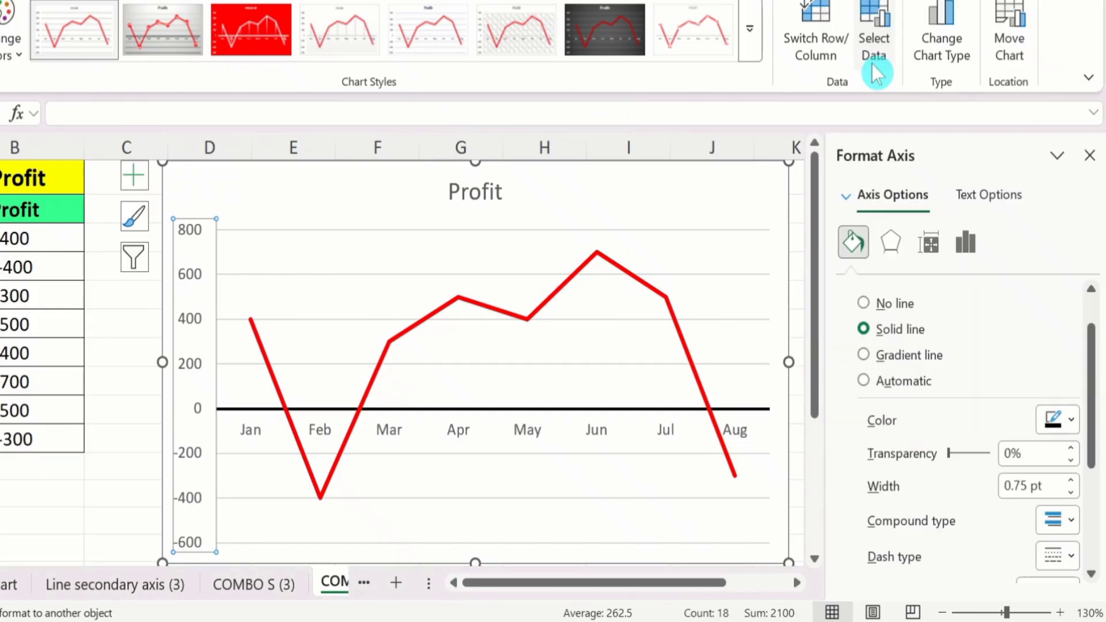
click(1071, 480)
click(1071, 480)
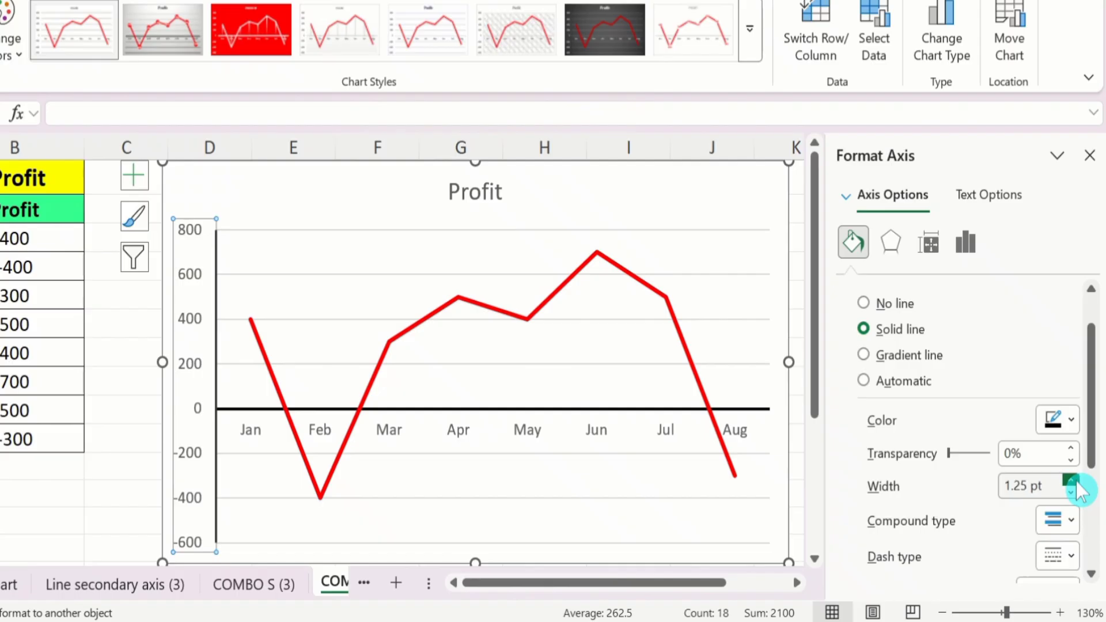
click(1072, 480)
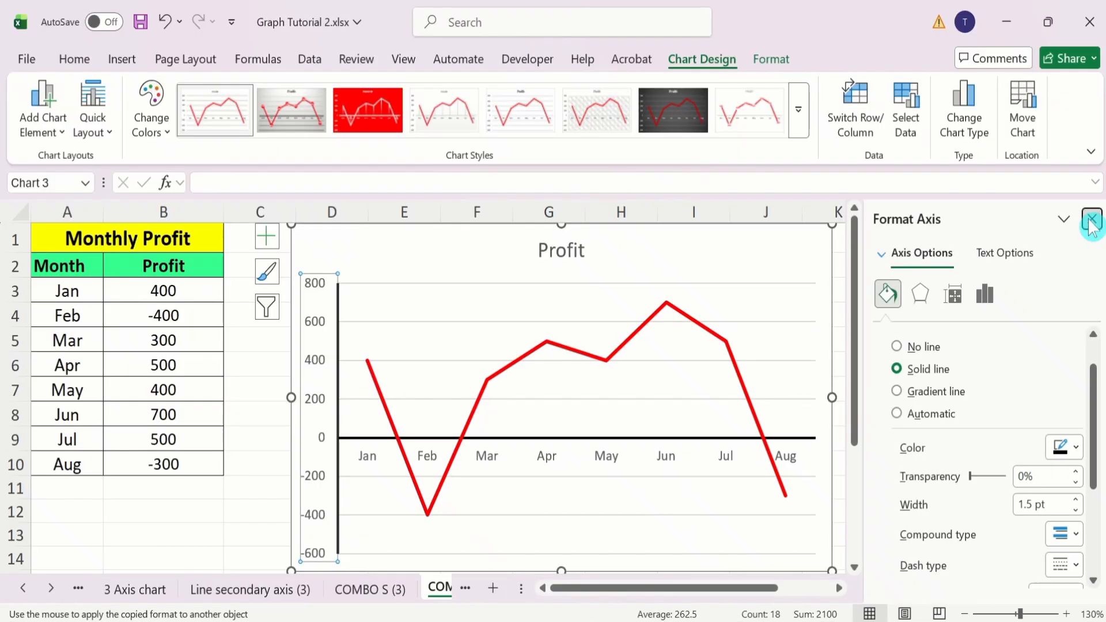
click(1089, 155)
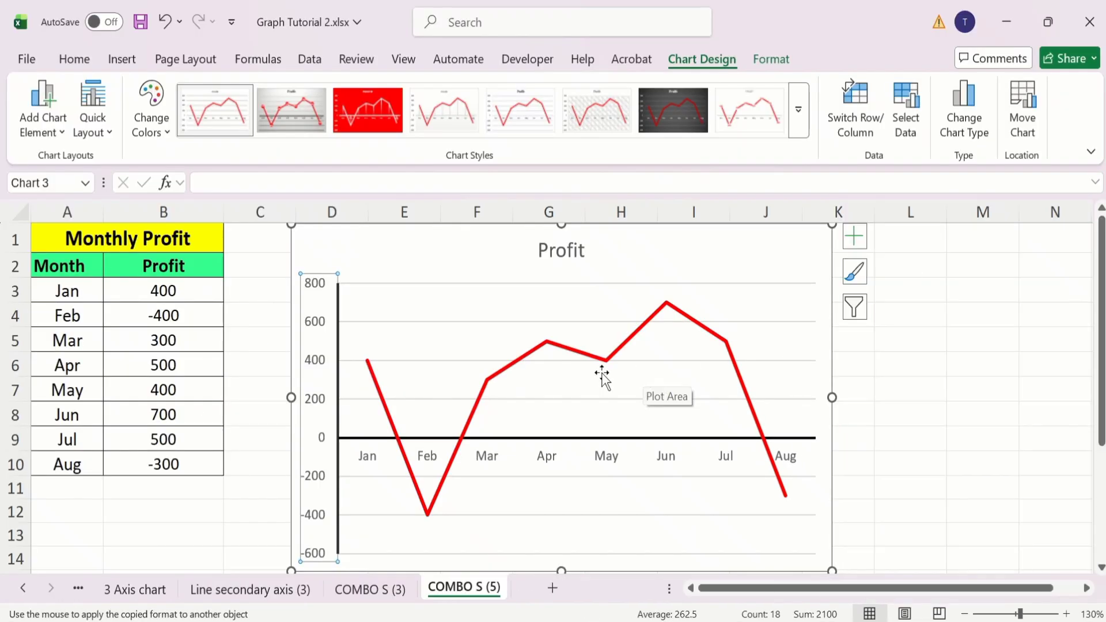
Step: Set the label position of the horizontal month axis to Low
click(548, 472)
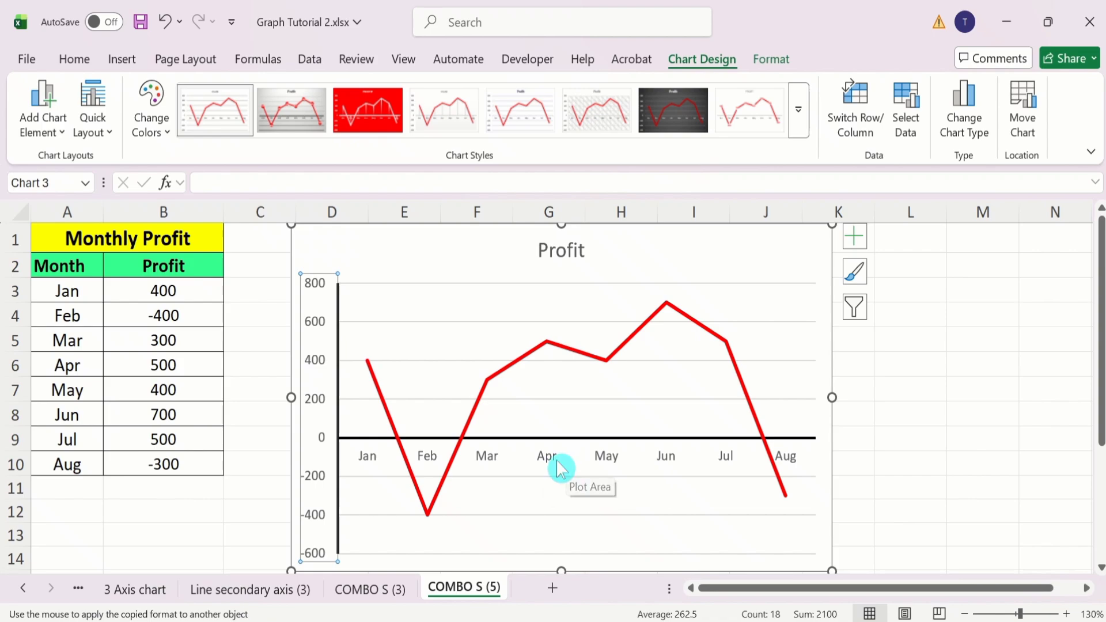
click(551, 464)
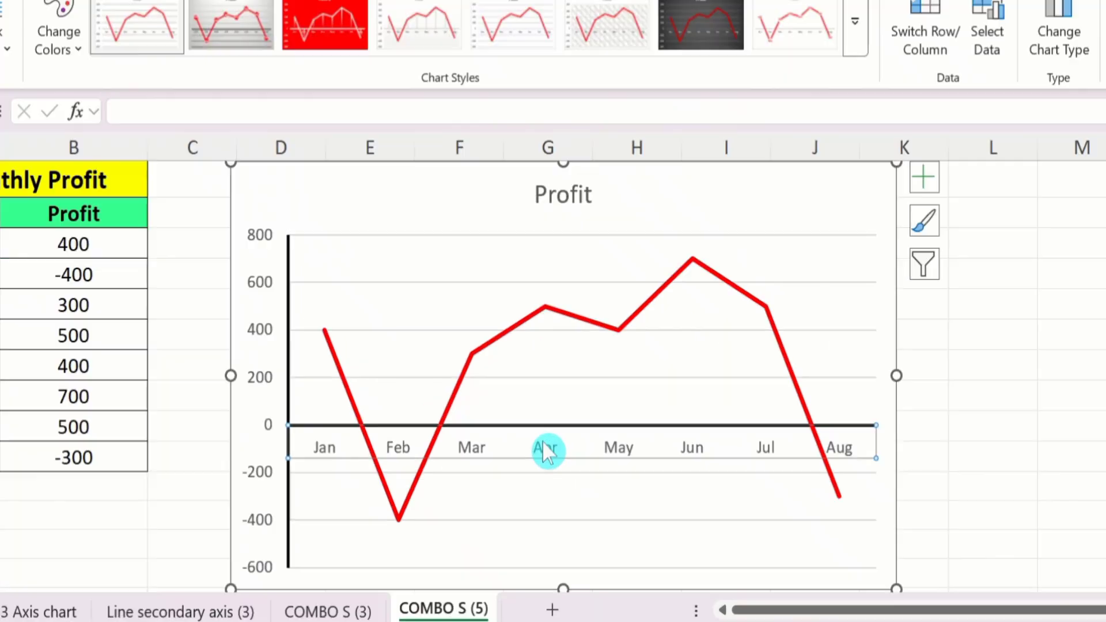
right_click(548, 459)
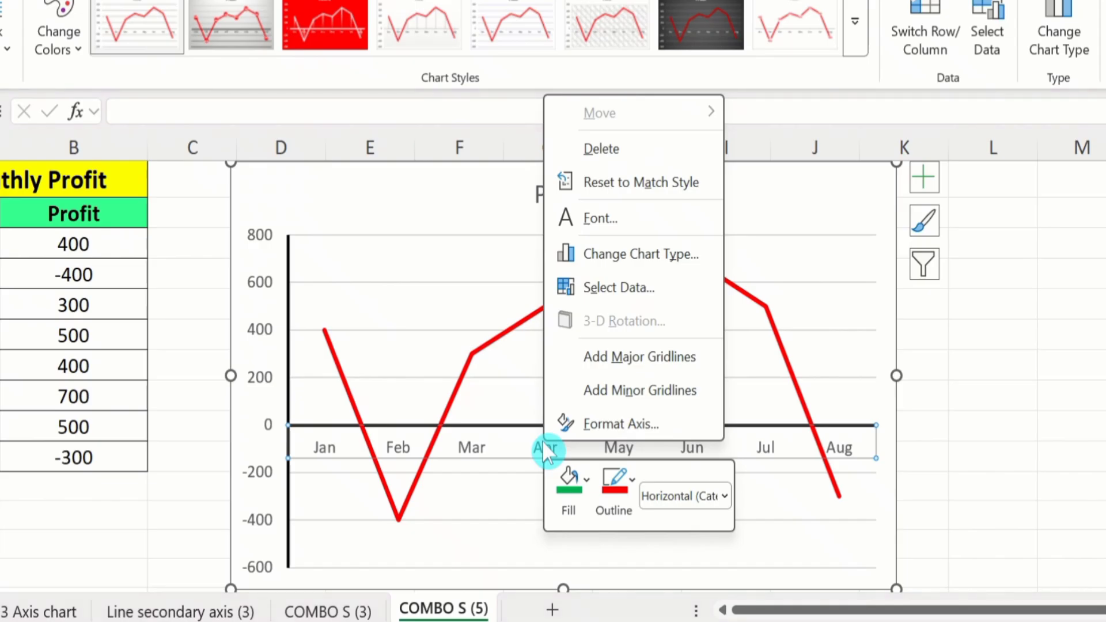
click(614, 426)
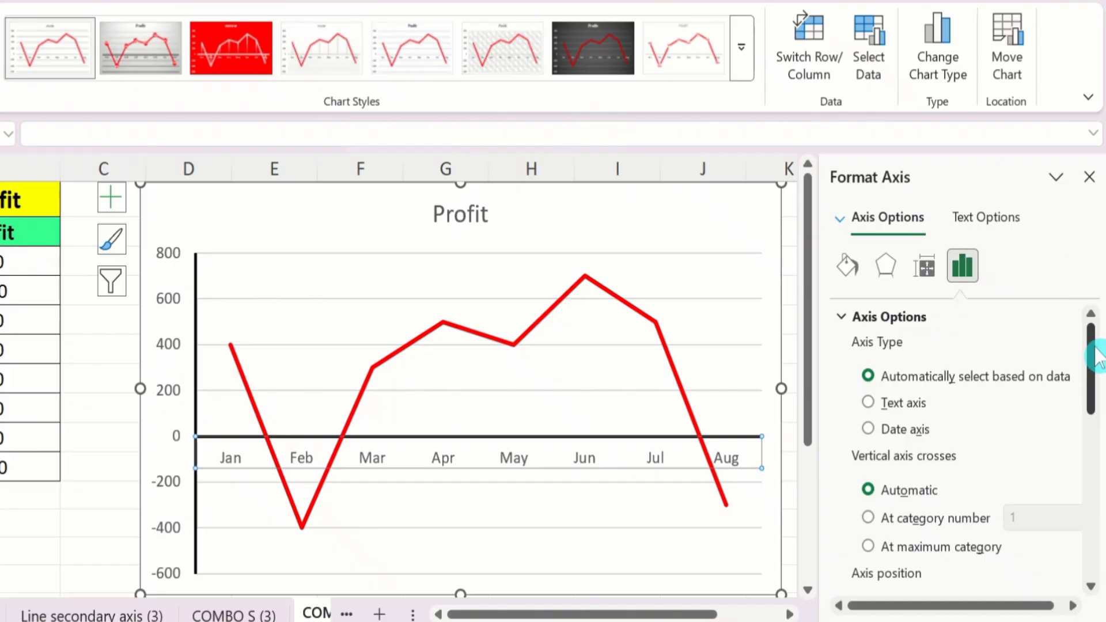
drag(1095, 354, 1094, 480)
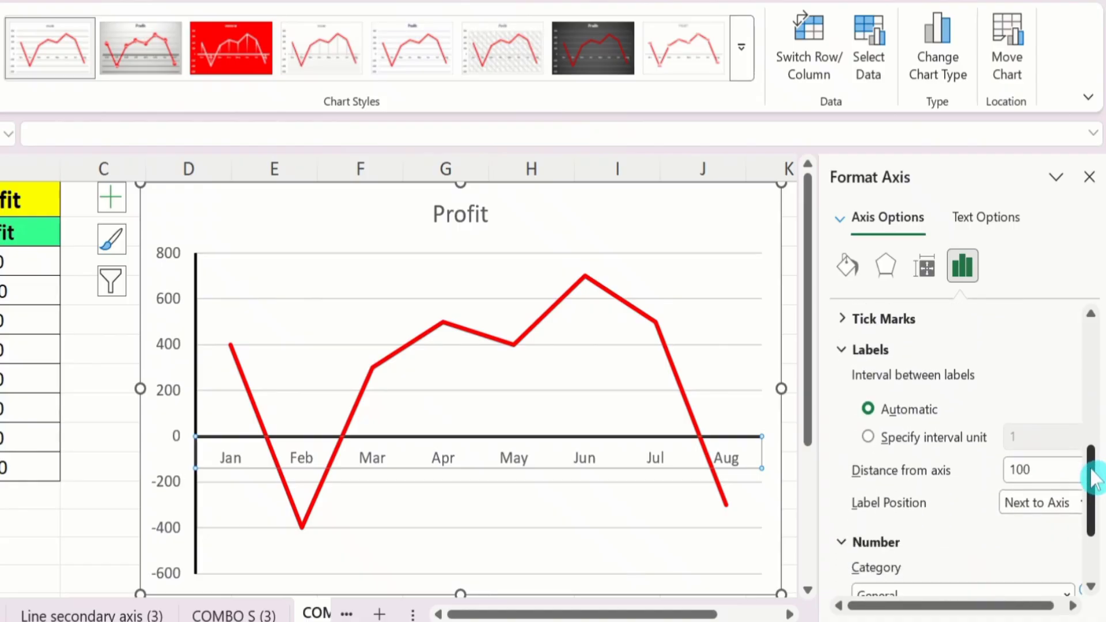
click(884, 352)
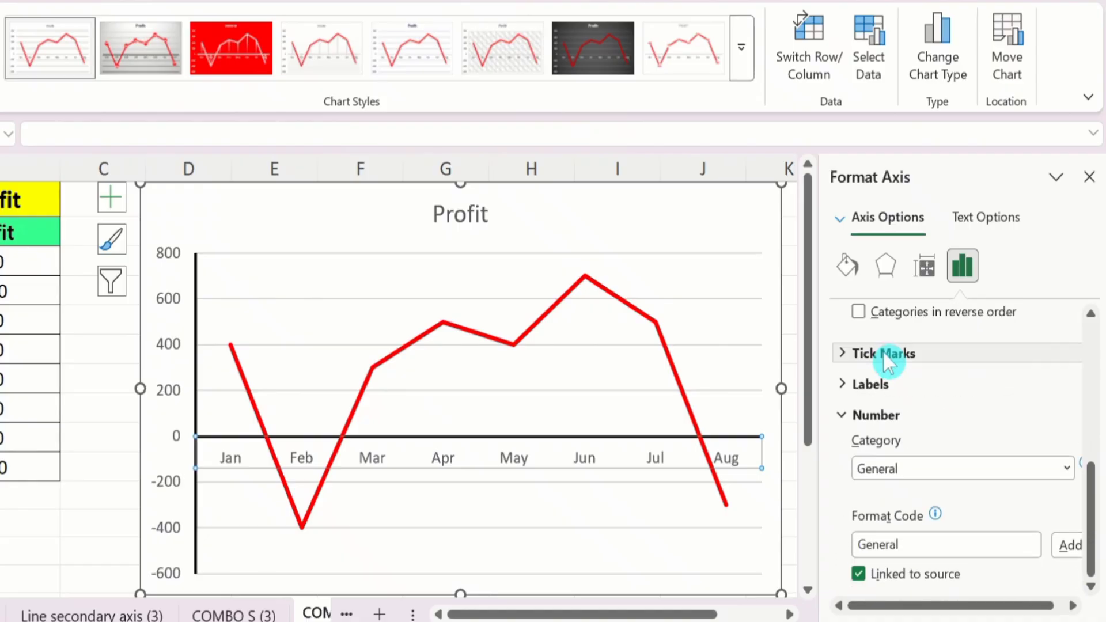
click(894, 383)
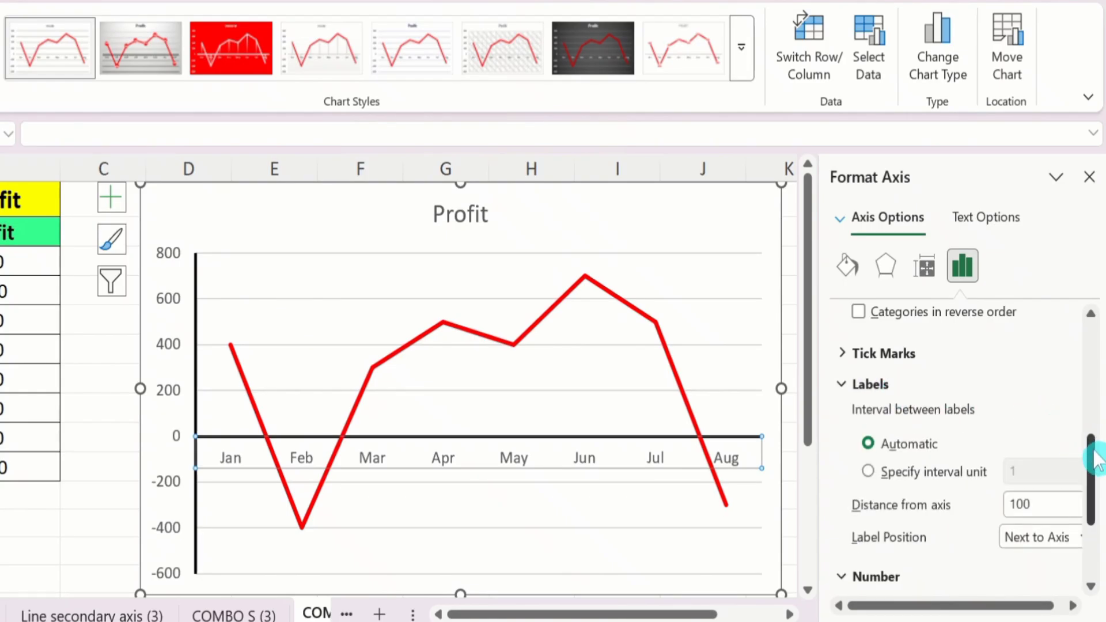
scroll(1095, 461, down, 3)
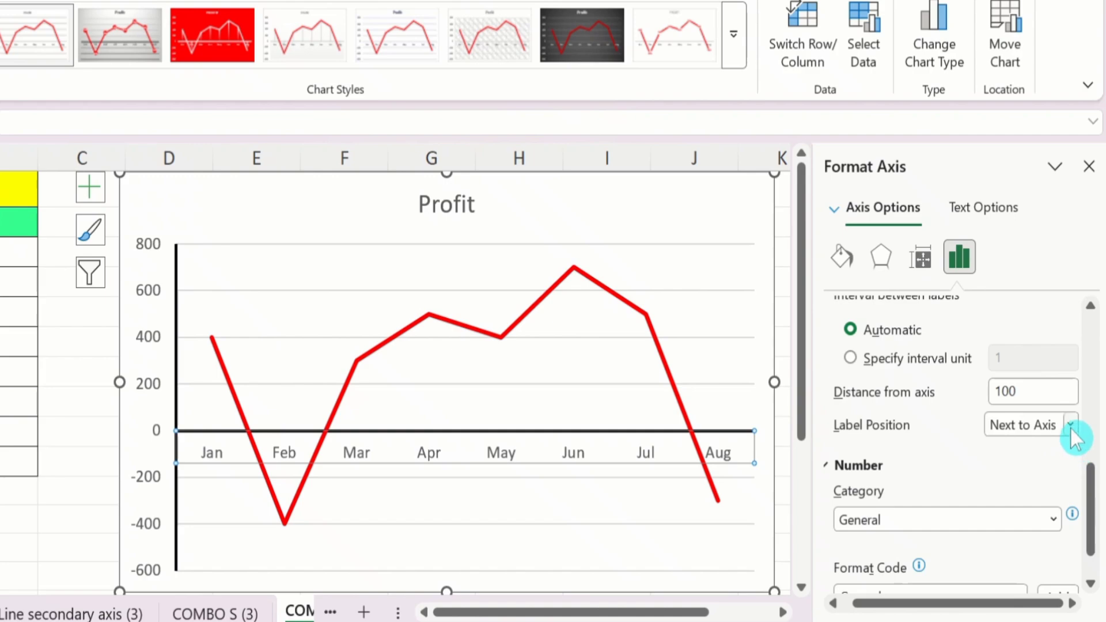
click(1071, 427)
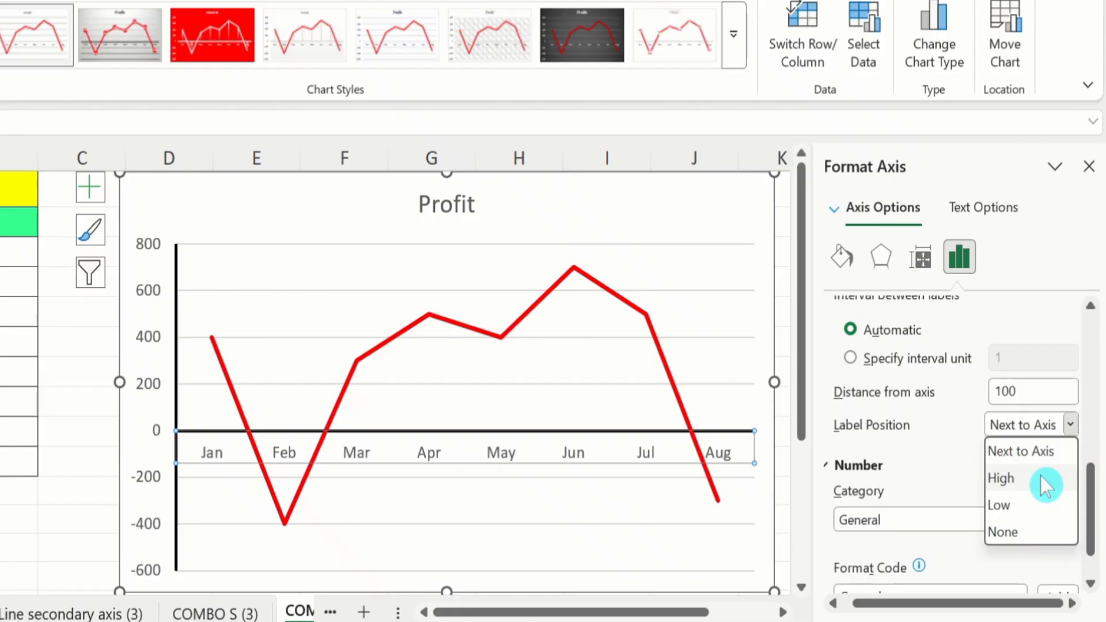
click(1019, 508)
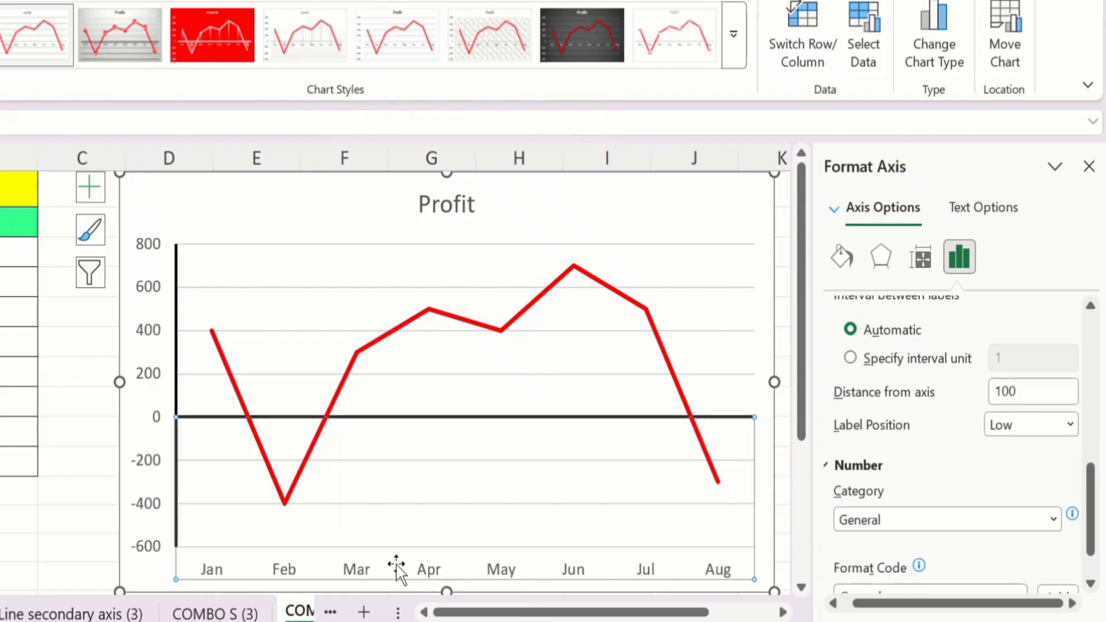
click(437, 576)
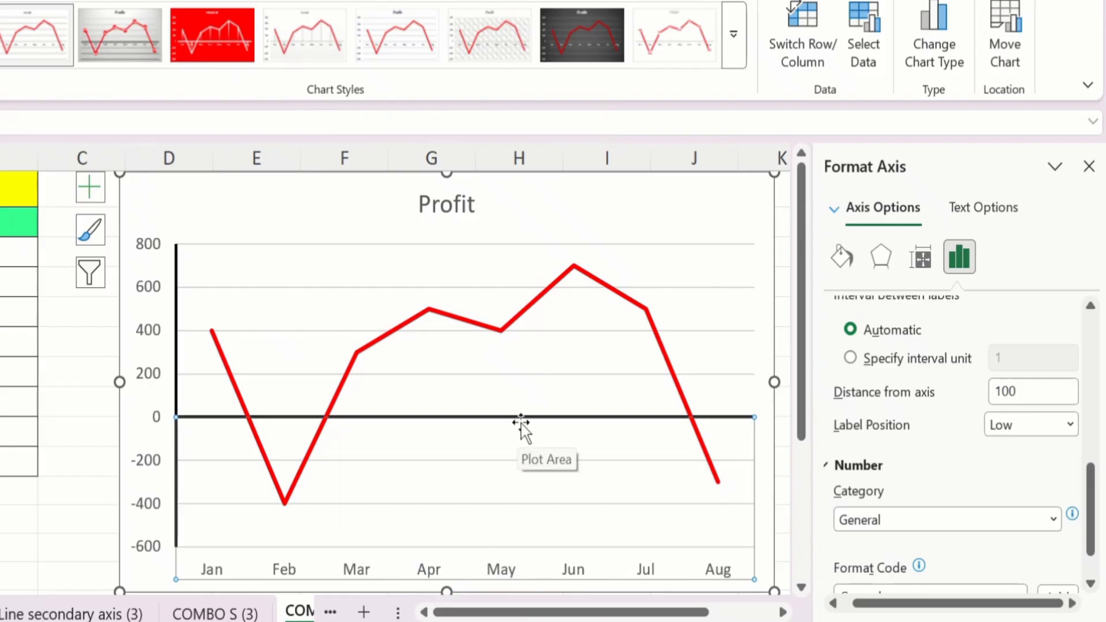
Step: Set the horizontal axis to cross the vertical axis at the axis value -600
click(487, 418)
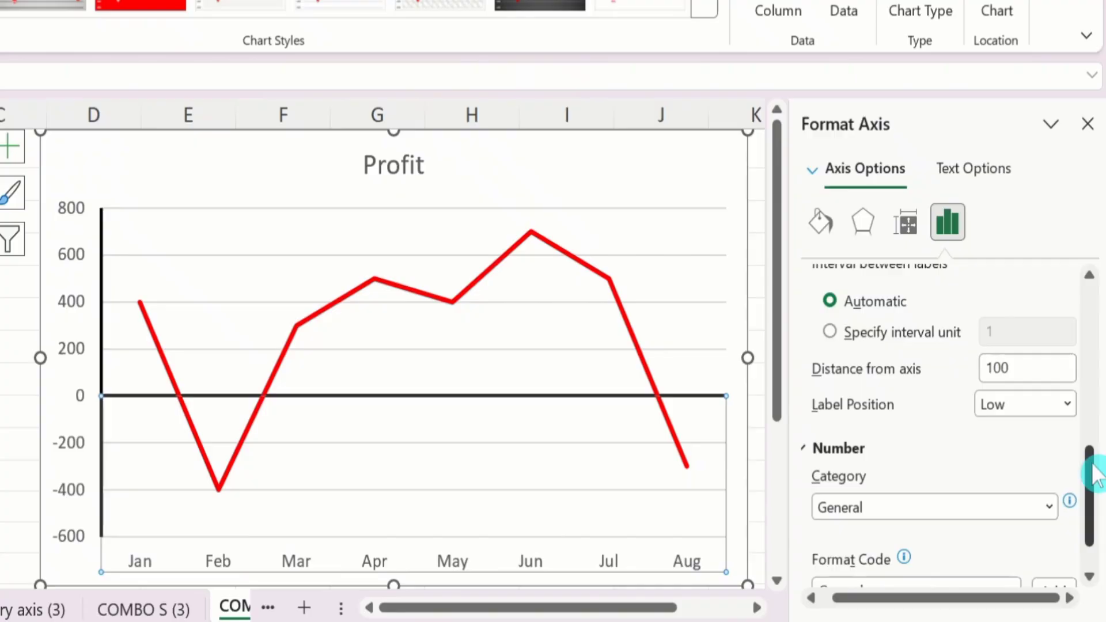
drag(1092, 464, 1101, 280)
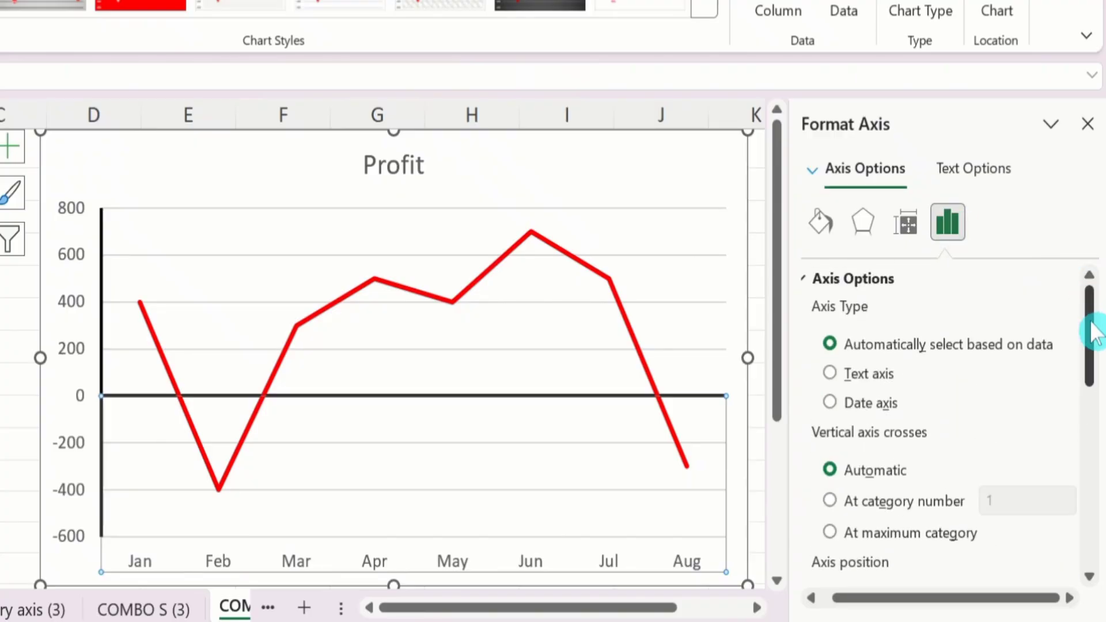
drag(1095, 331, 1091, 361)
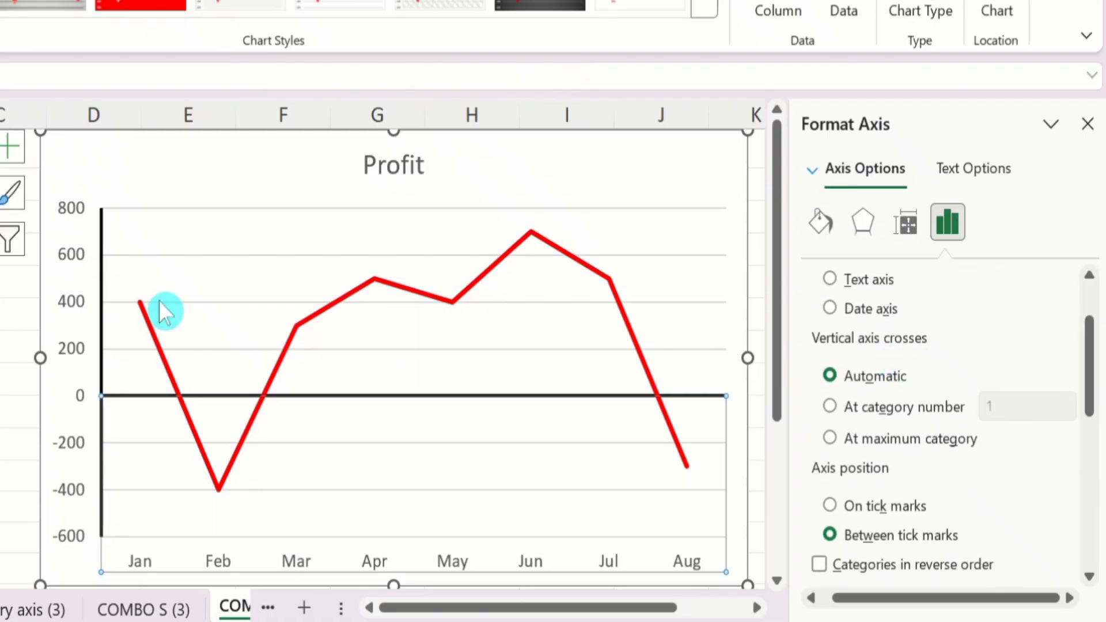
click(68, 254)
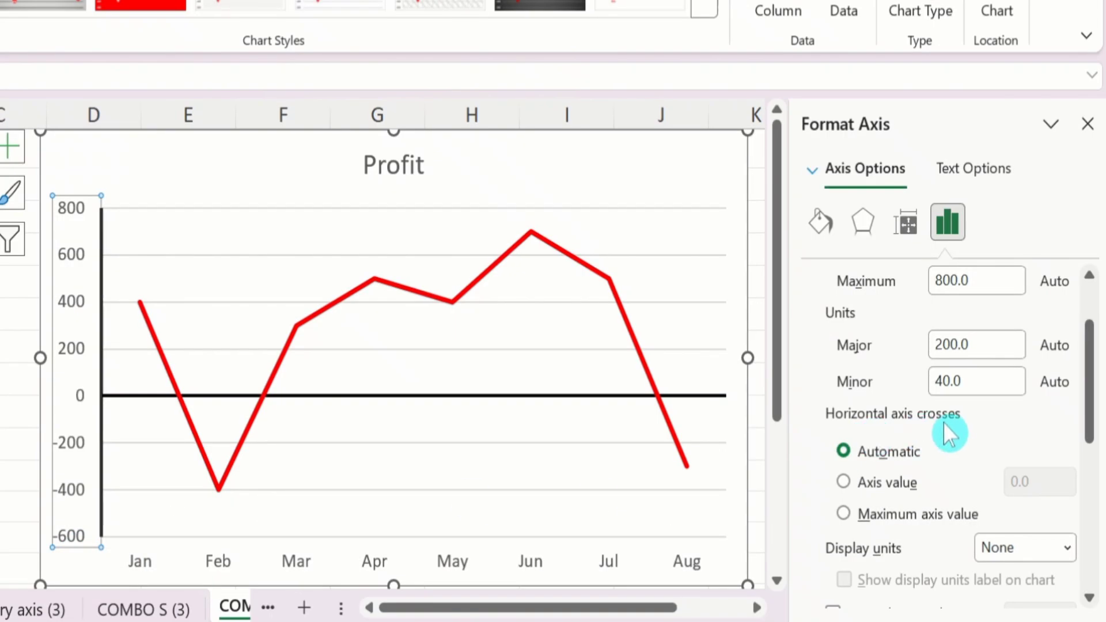
click(844, 482)
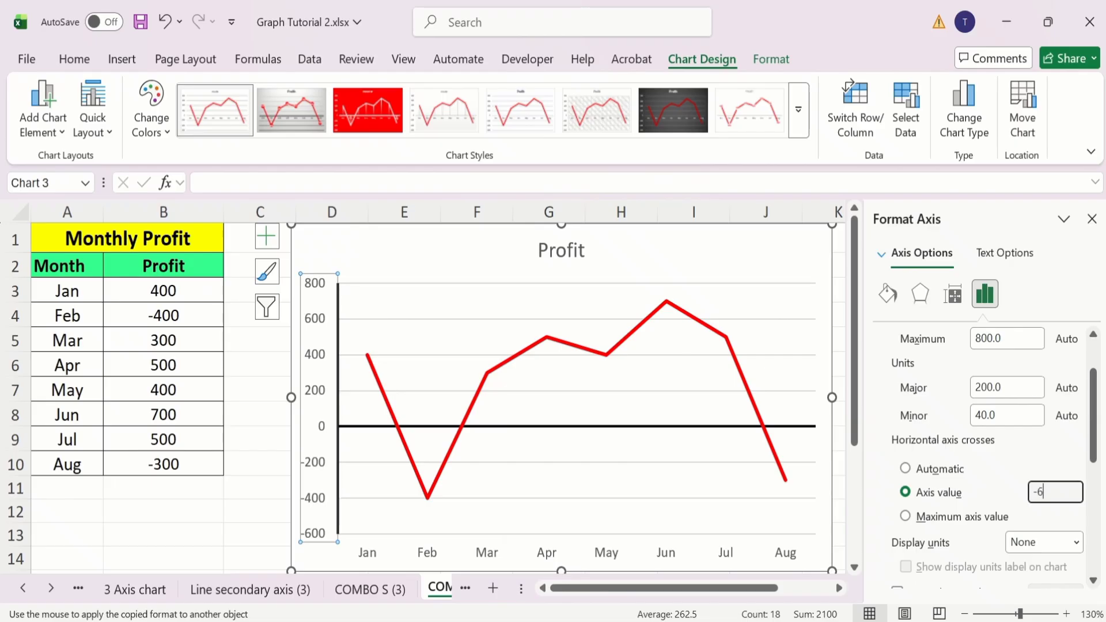
click(253, 464)
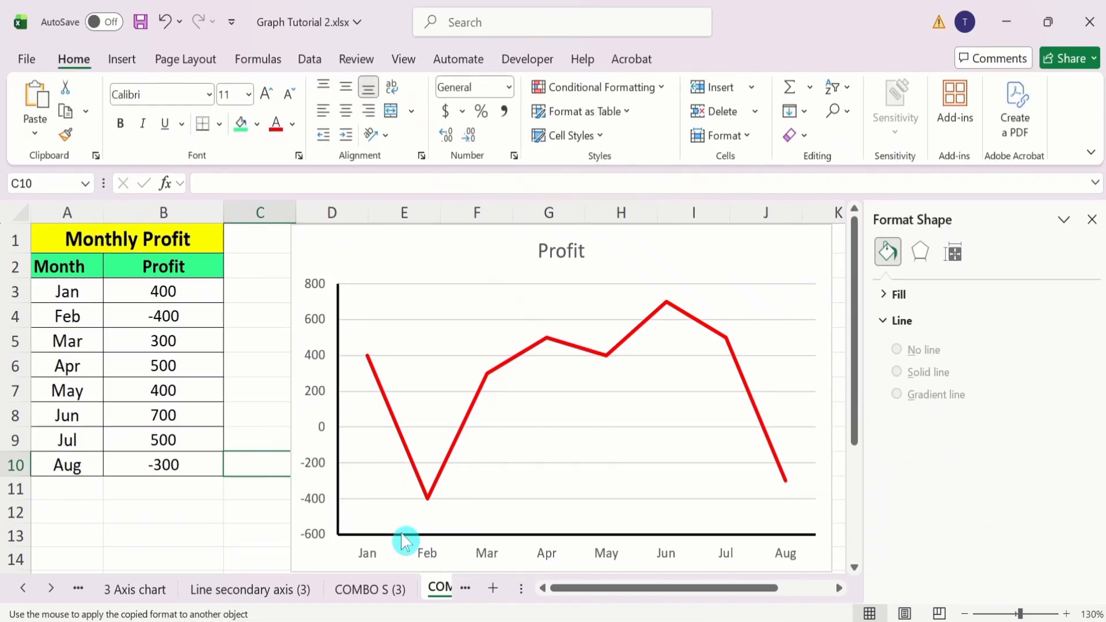
Step: Examine the label position choices available for the chart's vertical value axis
click(1088, 221)
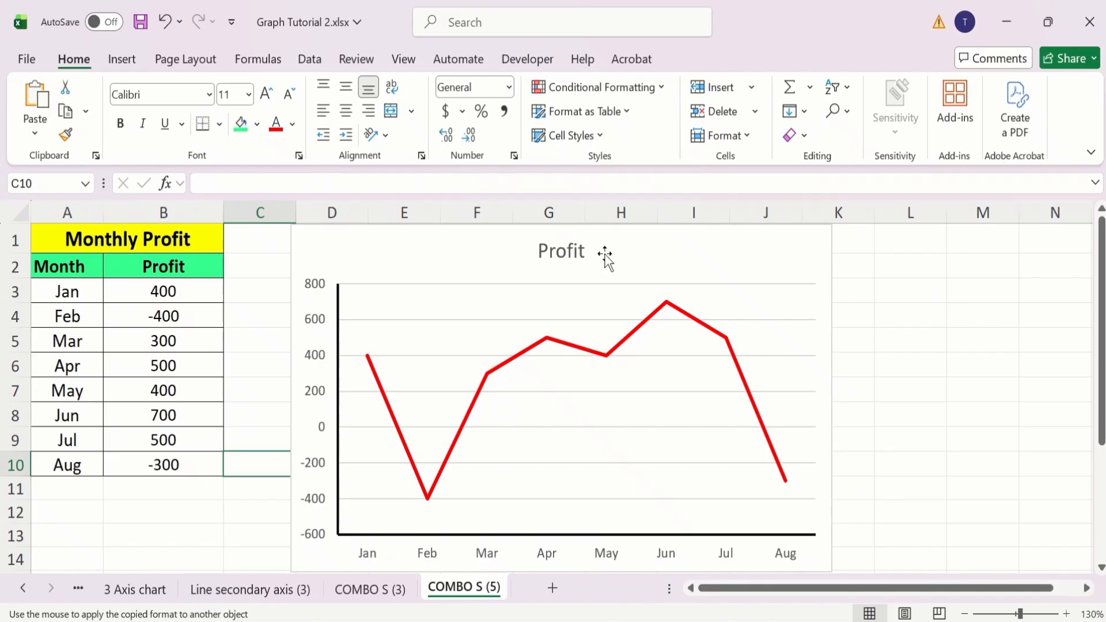
click(316, 293)
right_click(317, 294)
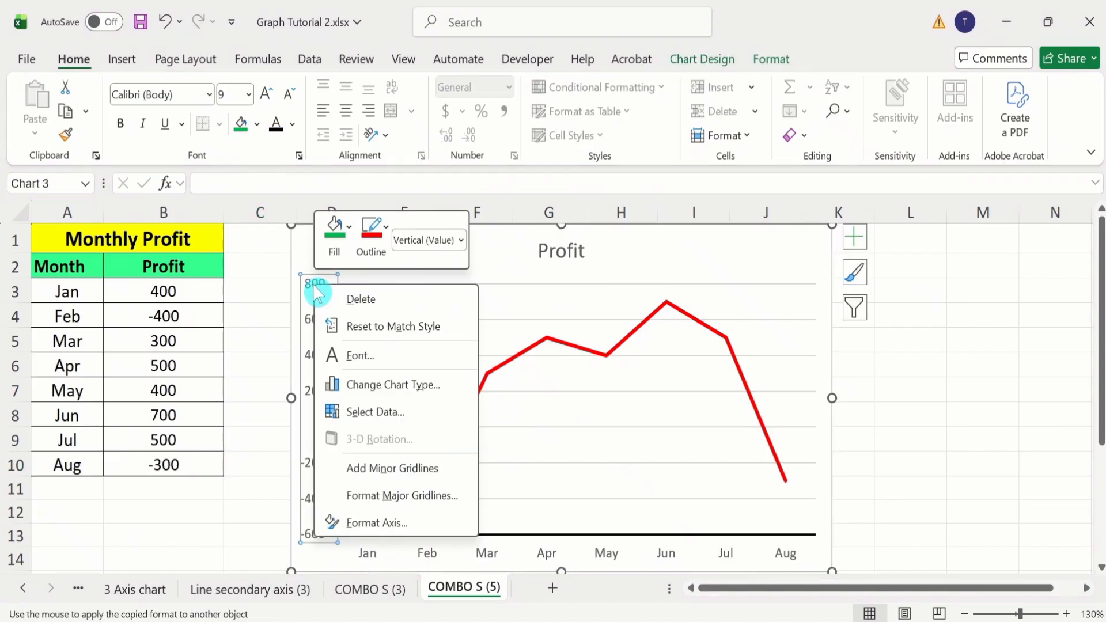
click(373, 526)
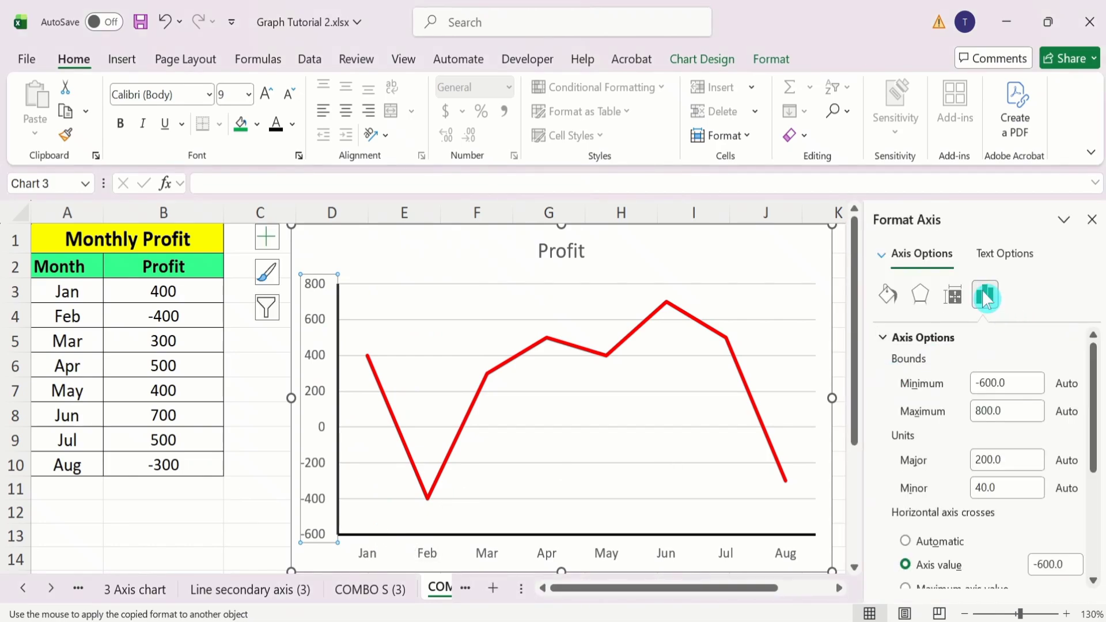
click(987, 296)
click(1093, 367)
drag(1095, 371, 1101, 487)
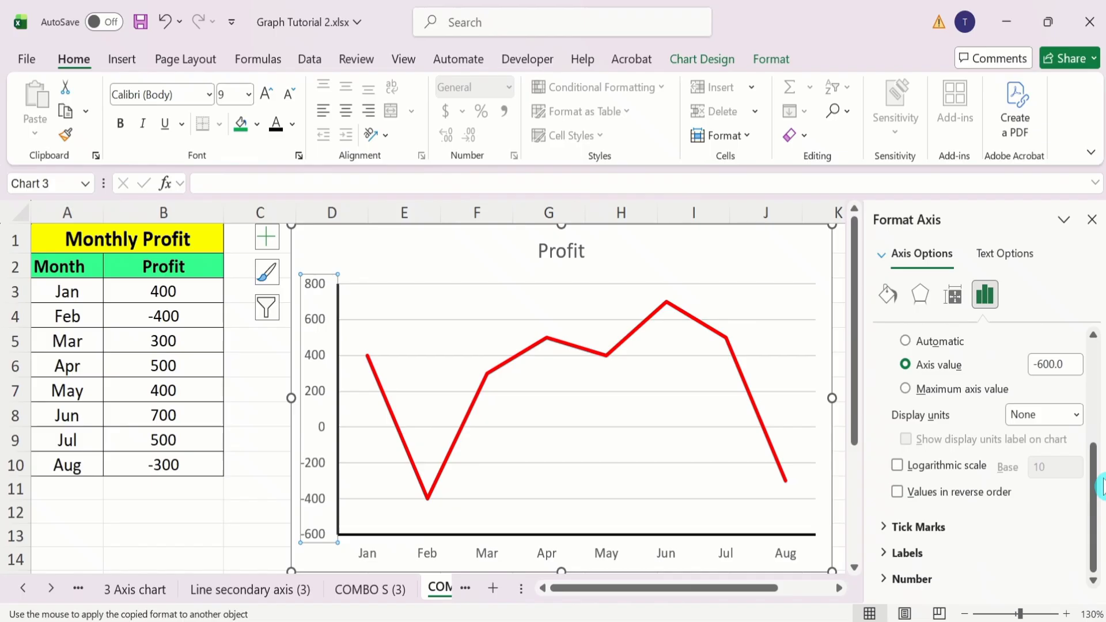
click(940, 558)
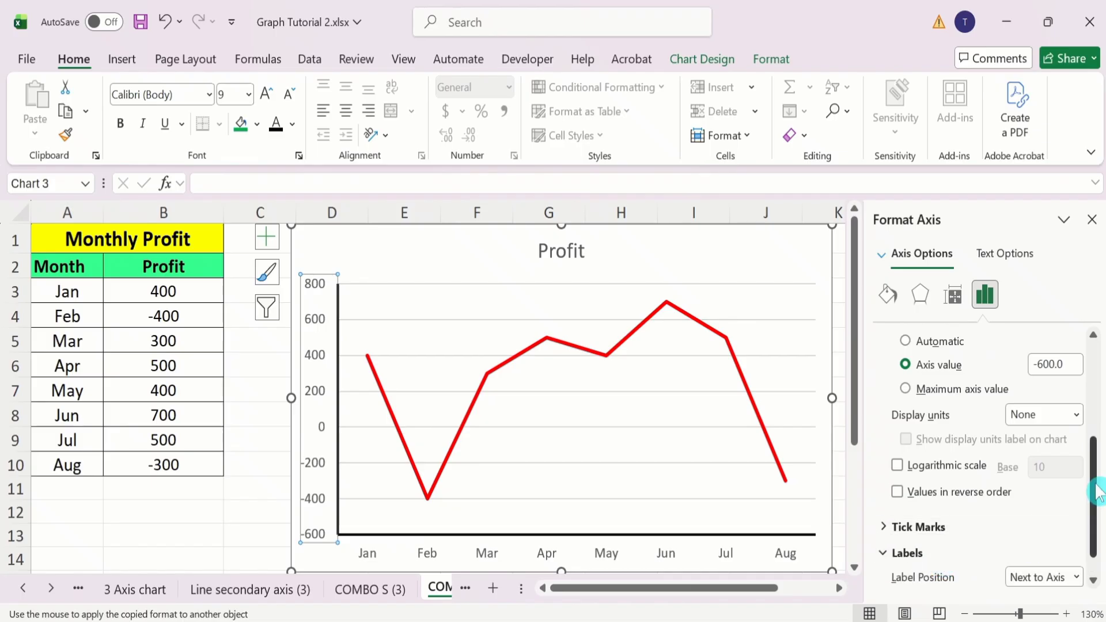
drag(1096, 494, 1095, 526)
click(1076, 547)
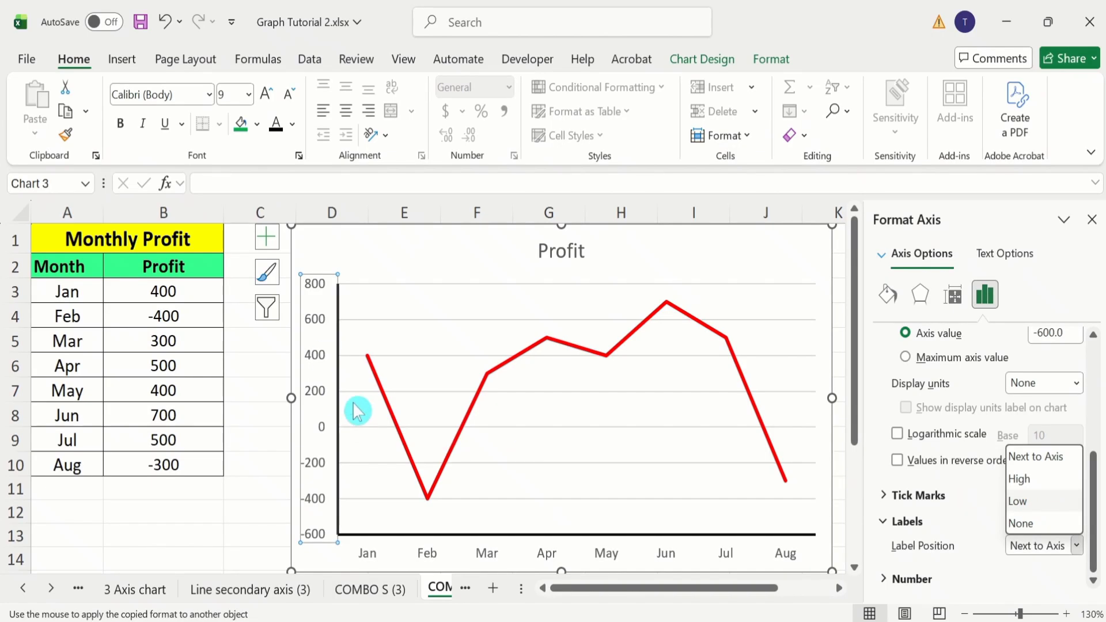
click(230, 528)
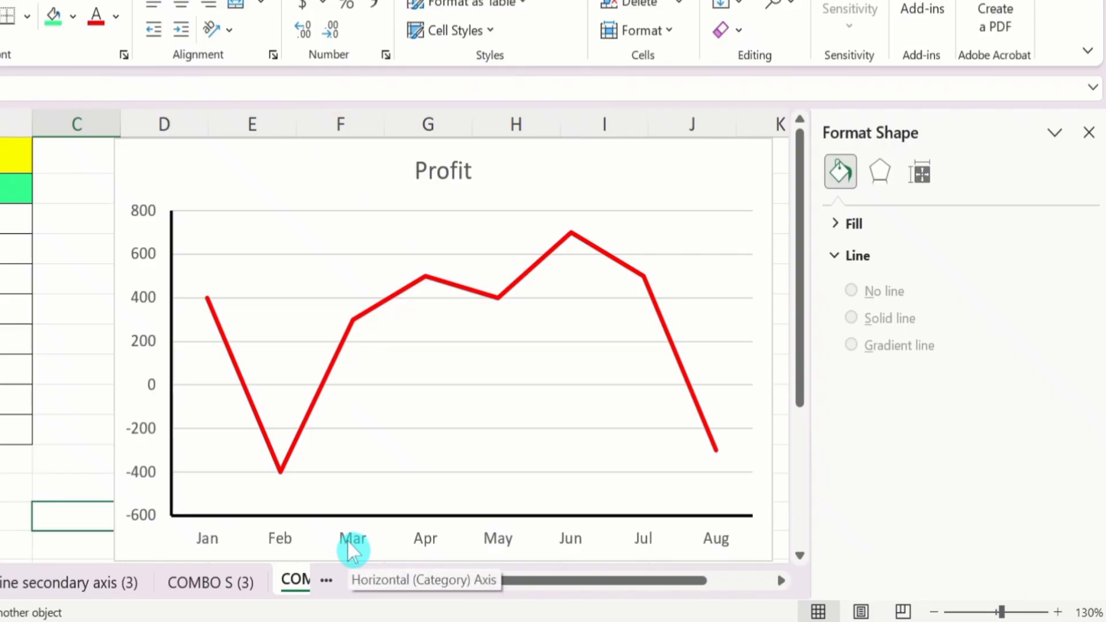
Step: Set the vertical axis to cross the horizontal month axis at category number 3
click(348, 541)
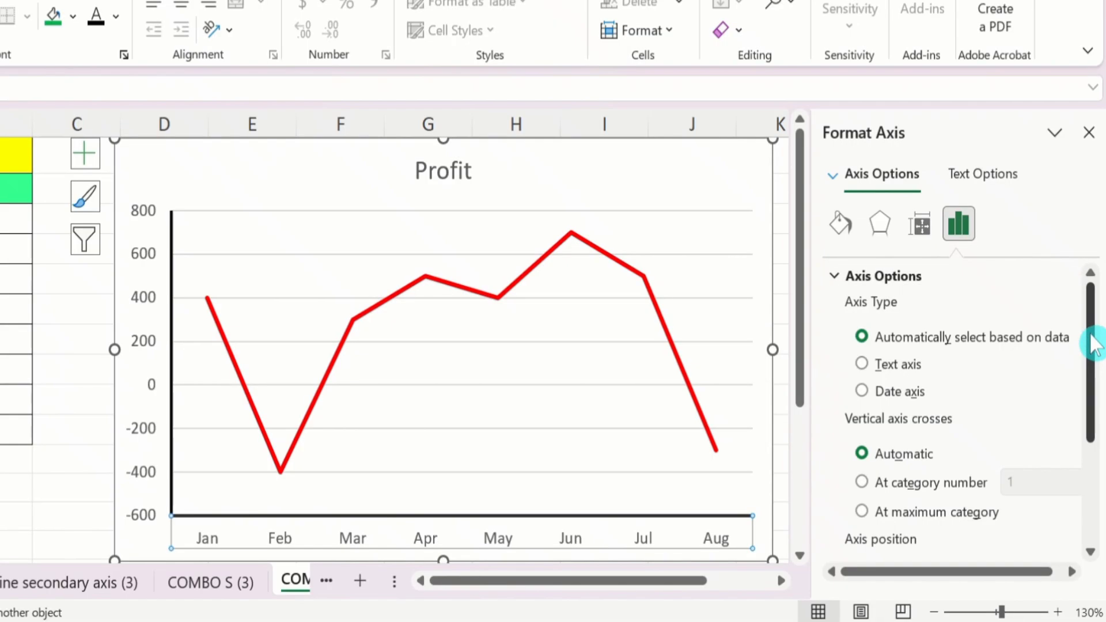
drag(1094, 344, 1090, 394)
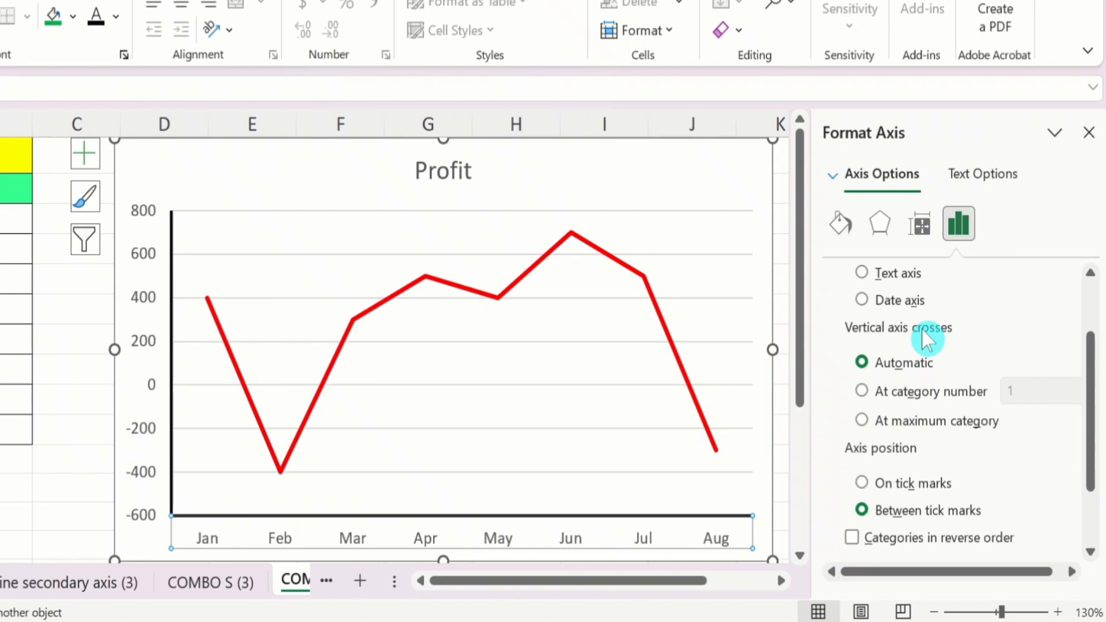
click(861, 391)
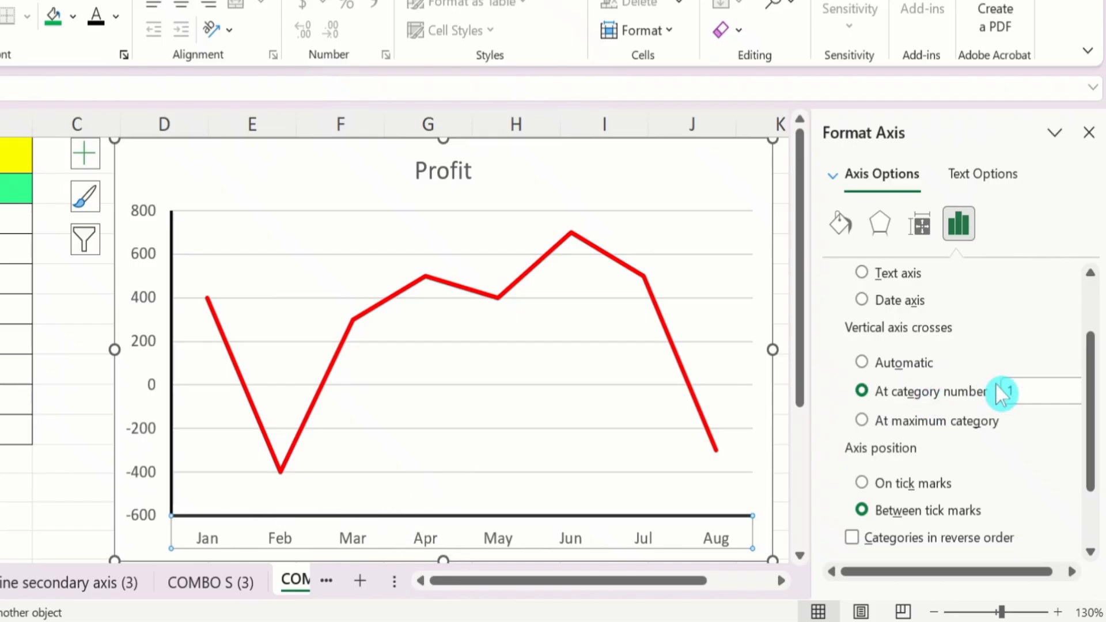
click(1021, 390)
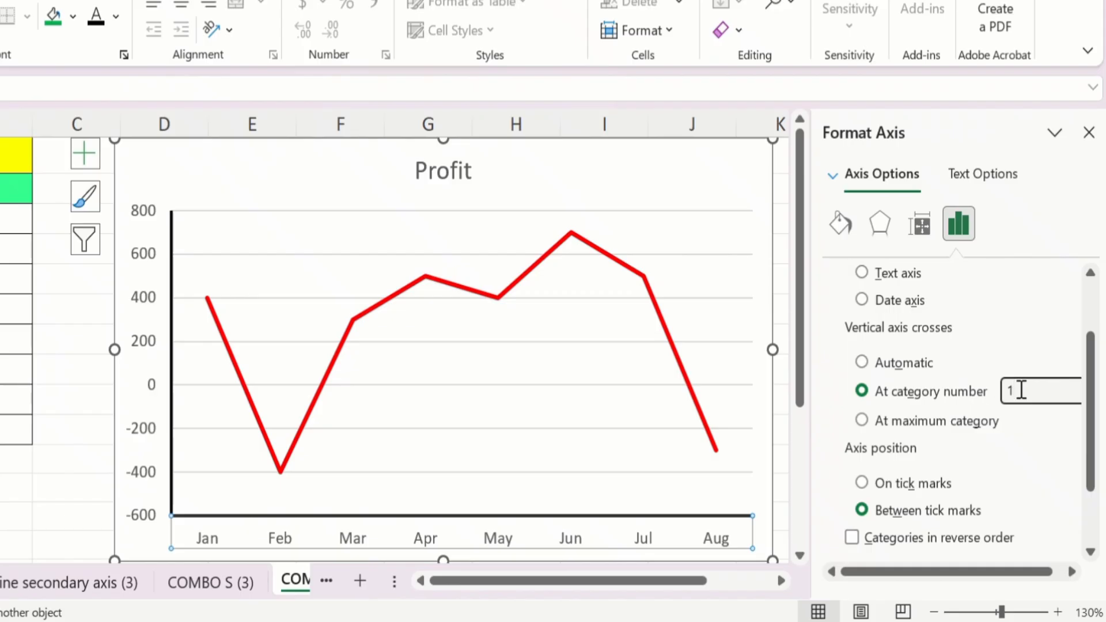
key(BackSpace)
text(3)
click(71, 409)
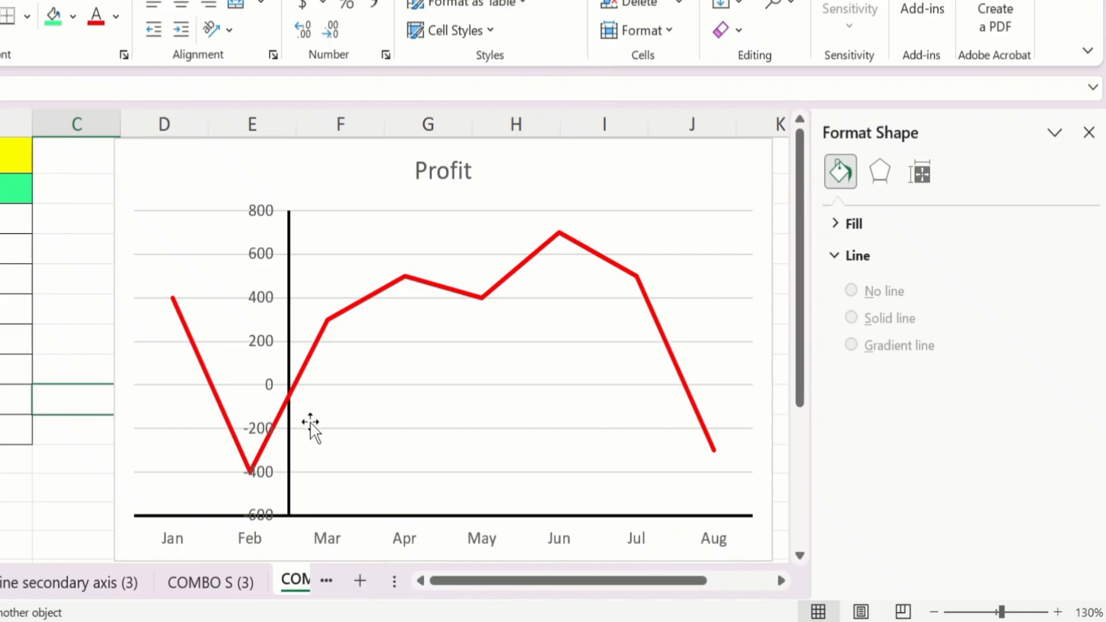